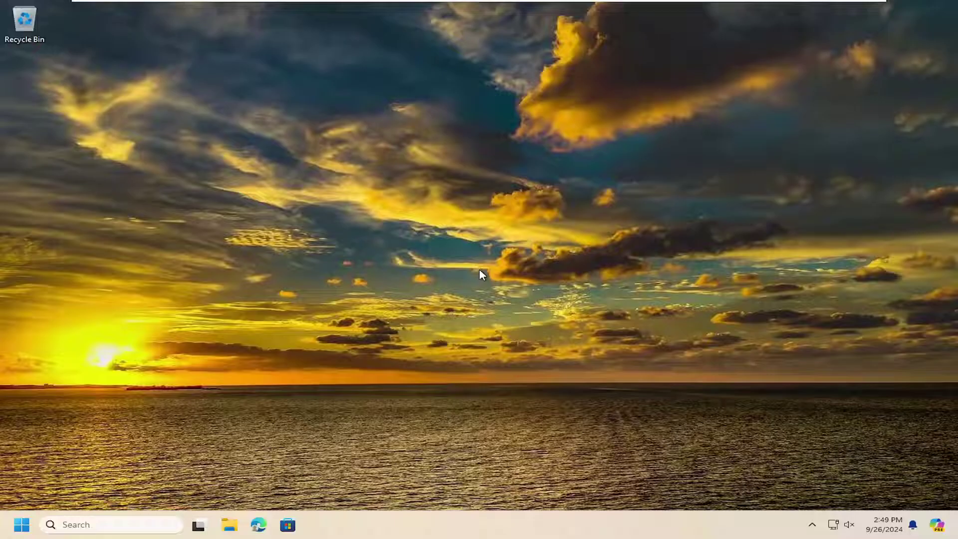
Search the Start menu for 'device manager' and launch the Device Manager best match
{"action": "left_click", "coordinate": [21, 525]}
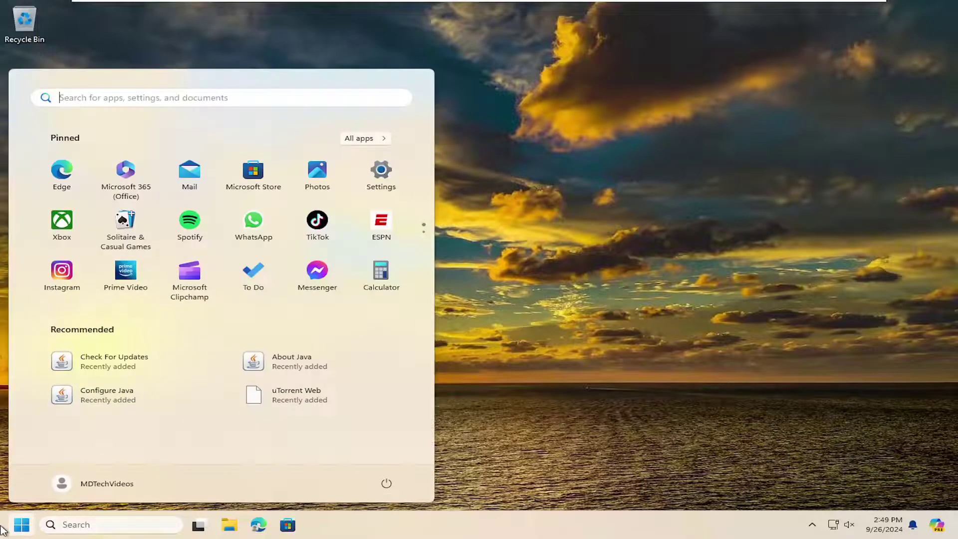
{"action": "type", "text": "device manag"}
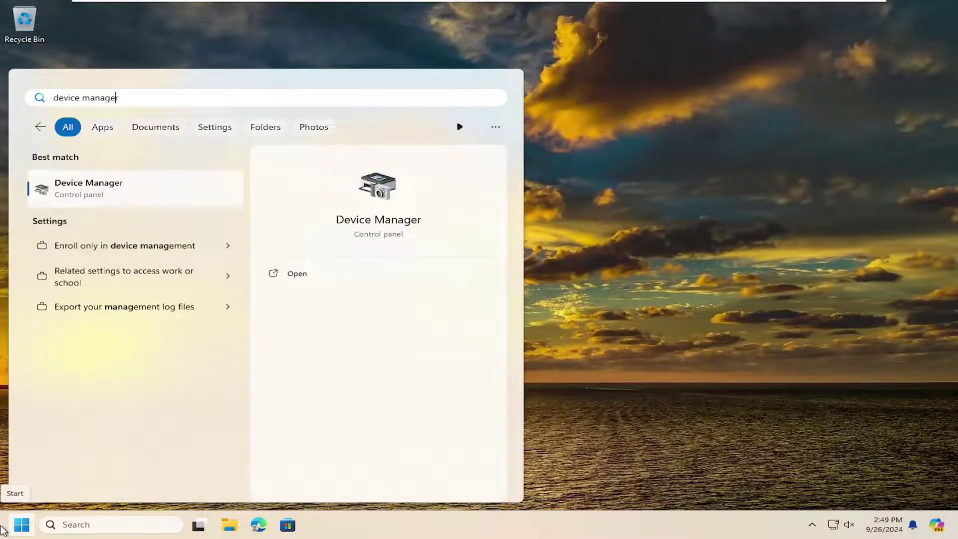
{"action": "type", "text": "er"}
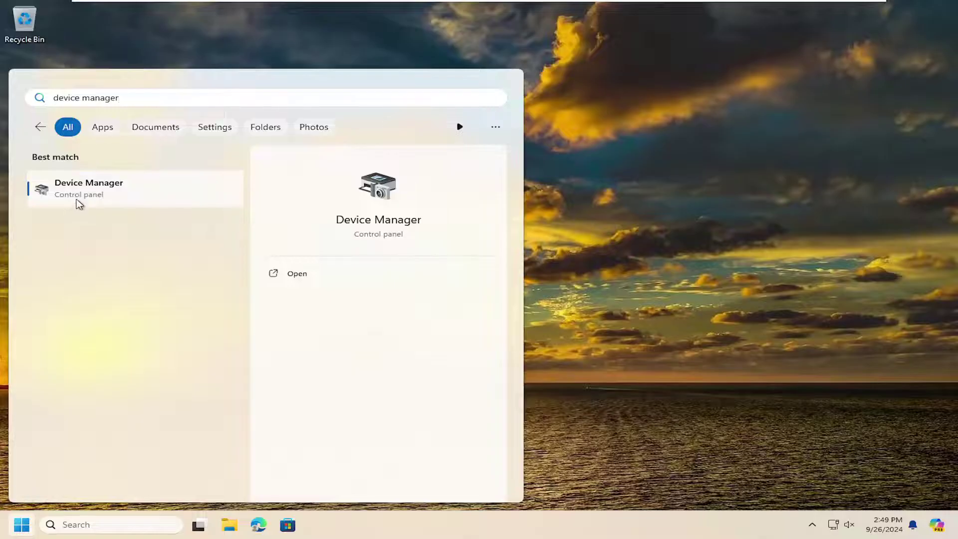
{"action": "left_click", "coordinate": [79, 202]}
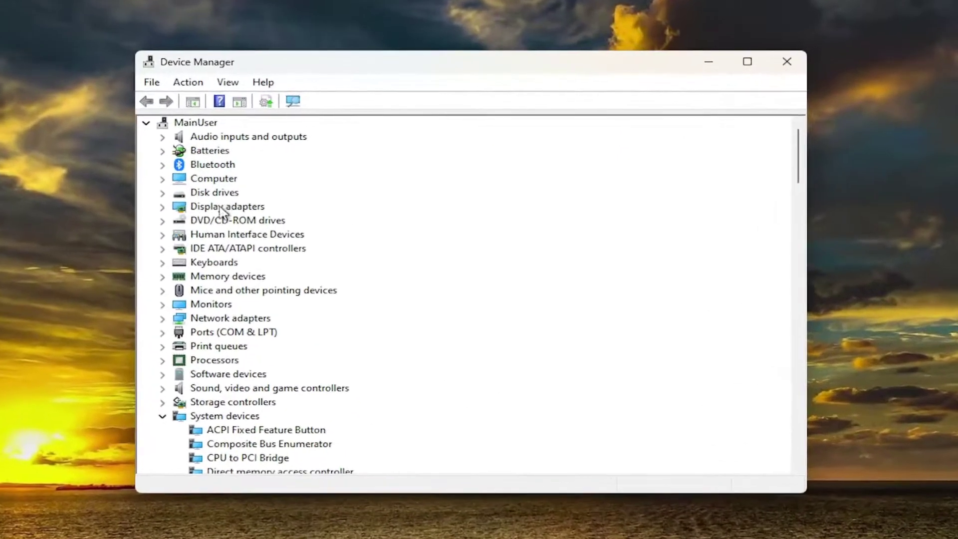
Expand Display adapters and start Update driver for the VMware SVGA 3D adapter
{"action": "left_click", "coordinate": [225, 214]}
{"action": "double_click", "coordinate": [225, 215]}
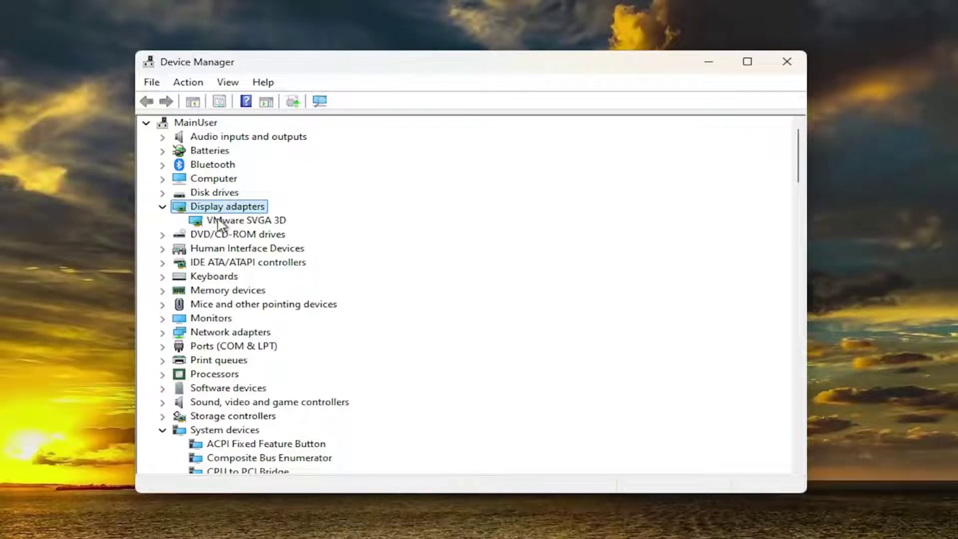
{"action": "right_click", "coordinate": [224, 221]}
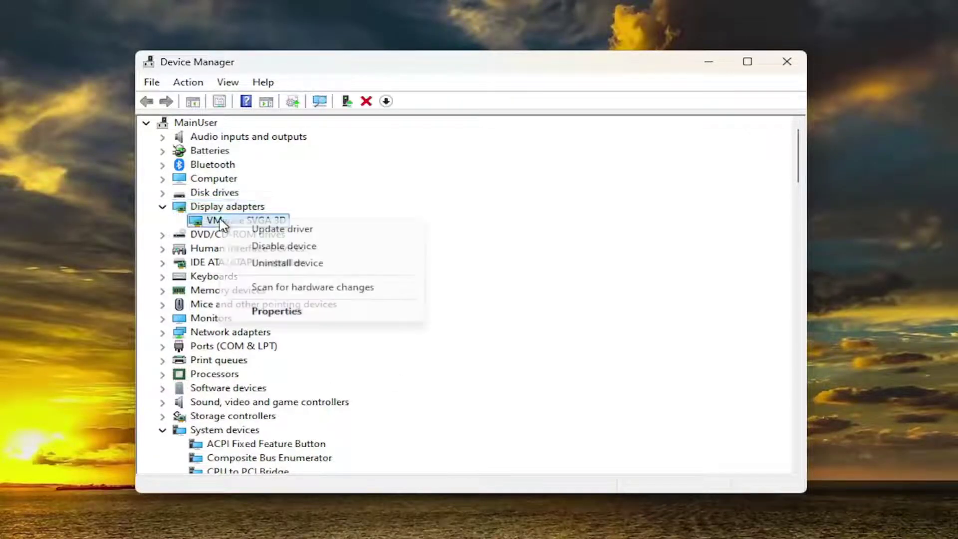
{"action": "left_click", "coordinate": [289, 232]}
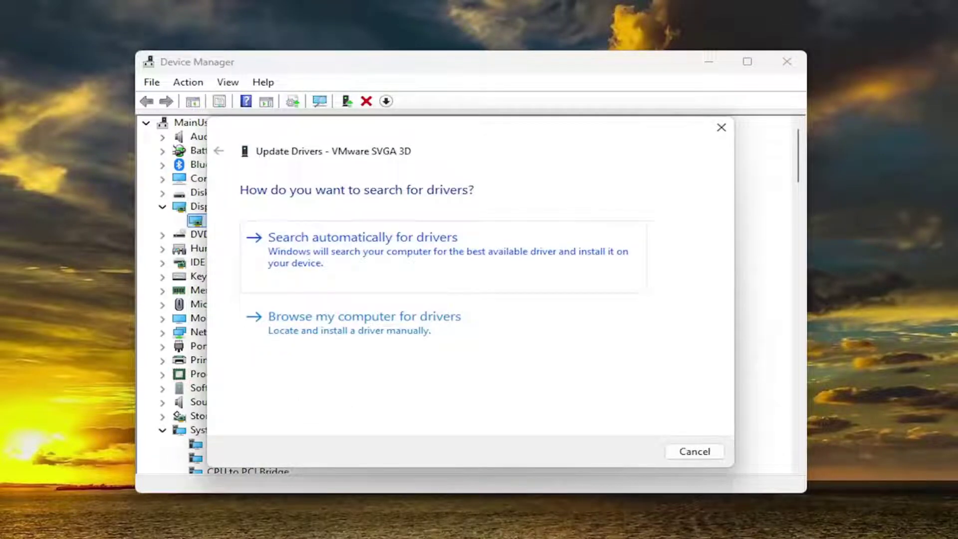
Install a VMware SVGA 3D driver from this computer's list and dismiss the success message
{"action": "left_click", "coordinate": [426, 335]}
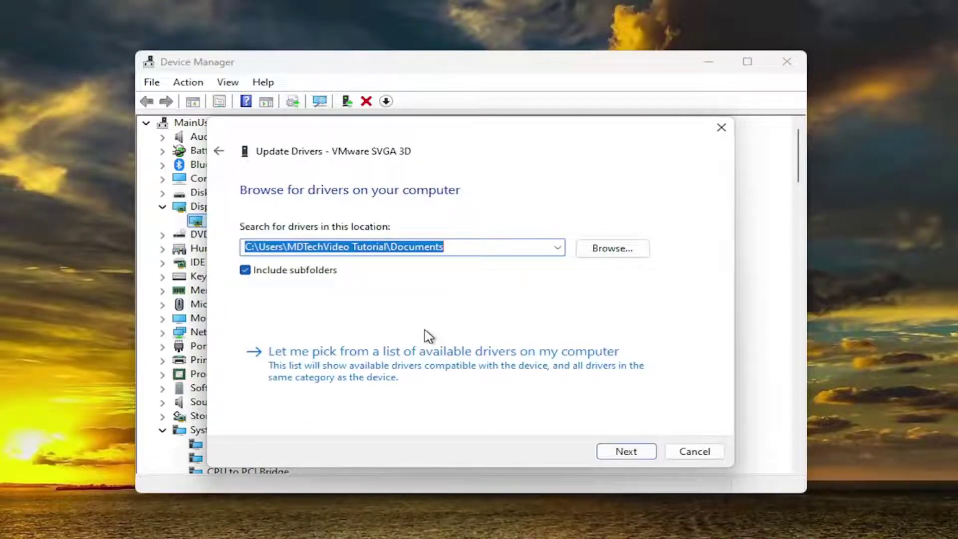
{"action": "left_click", "coordinate": [388, 377]}
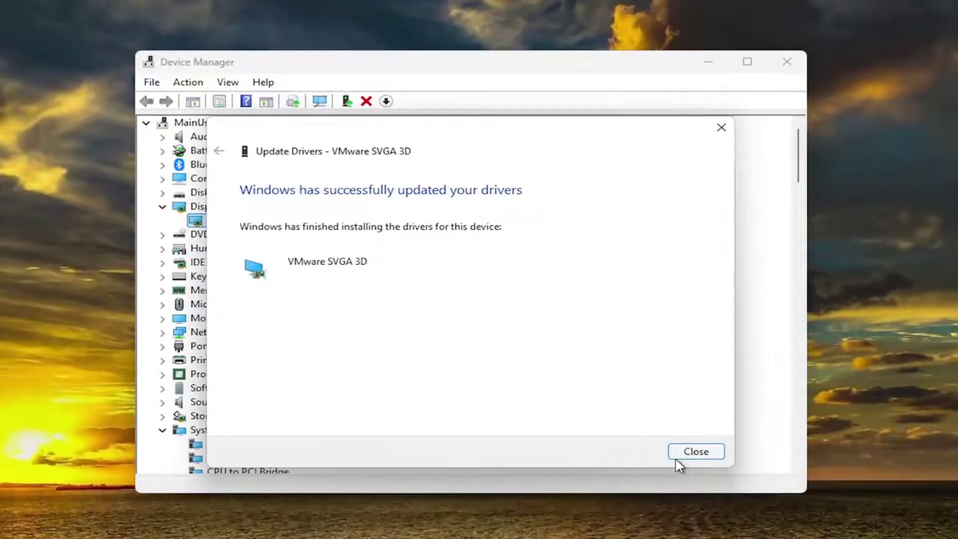
{"action": "left_click", "coordinate": [695, 452]}
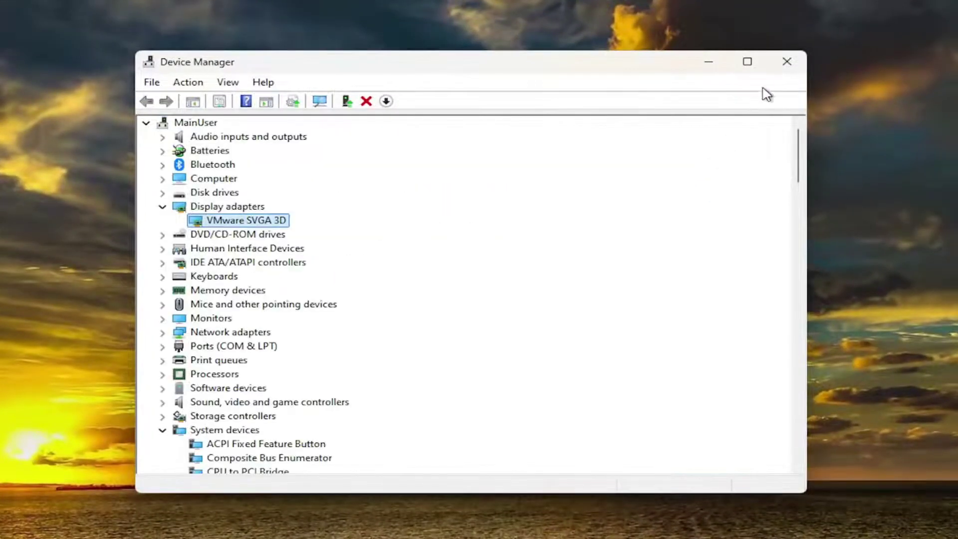
Close the Device Manager window
{"action": "left_click", "coordinate": [785, 65]}
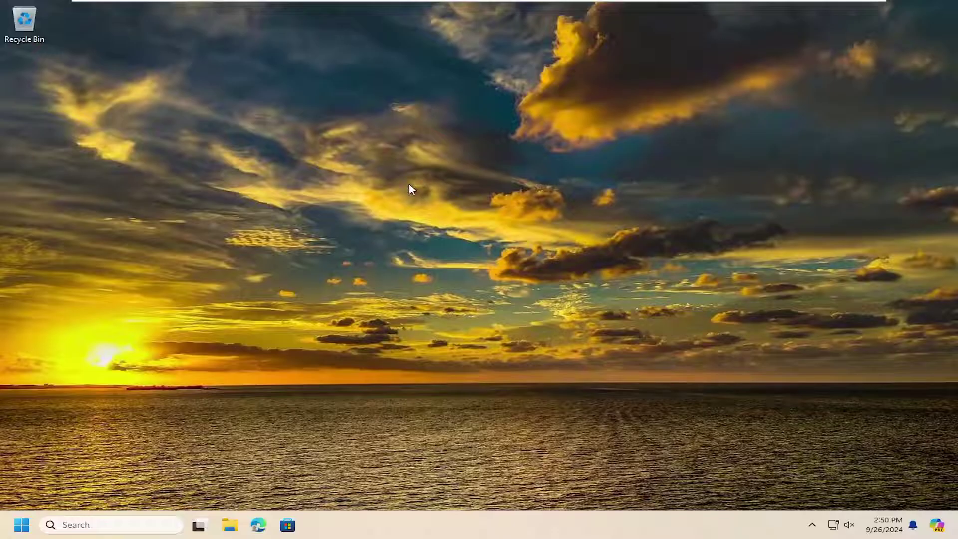
Run the Command Prompt search result as administrator from the Start menu
{"action": "left_click", "coordinate": [20, 527]}
{"action": "type", "text": "c"}
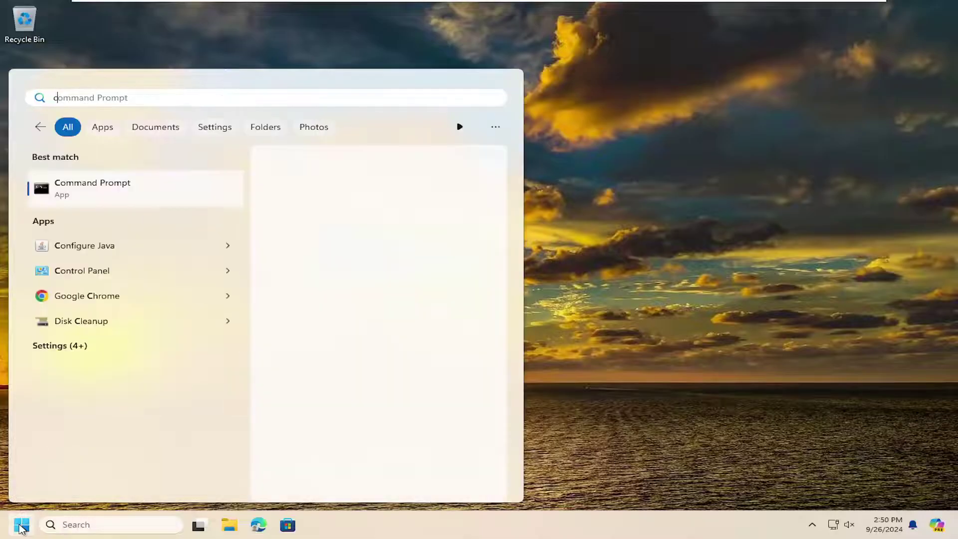
{"action": "type", "text": "md"}
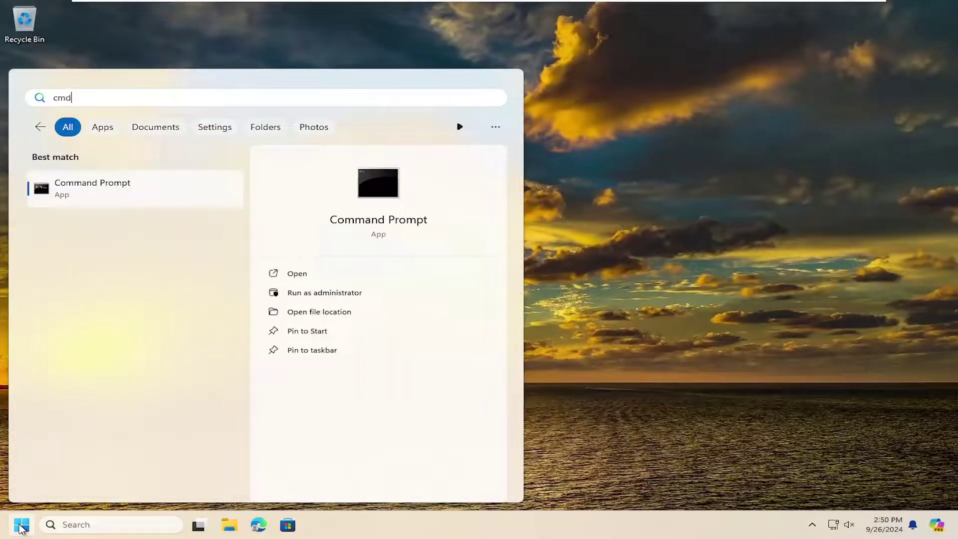
{"action": "right_click", "coordinate": [101, 198]}
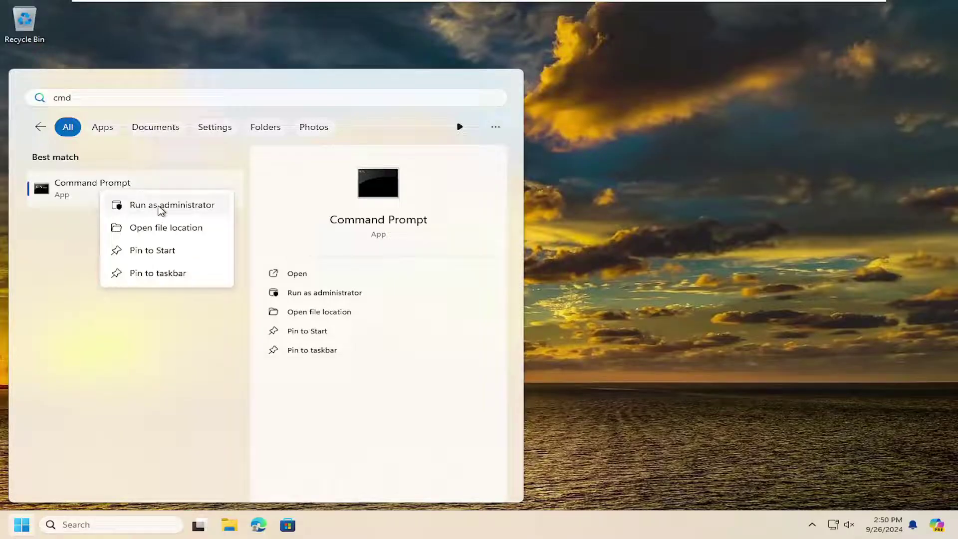
{"action": "left_click", "coordinate": [157, 212]}
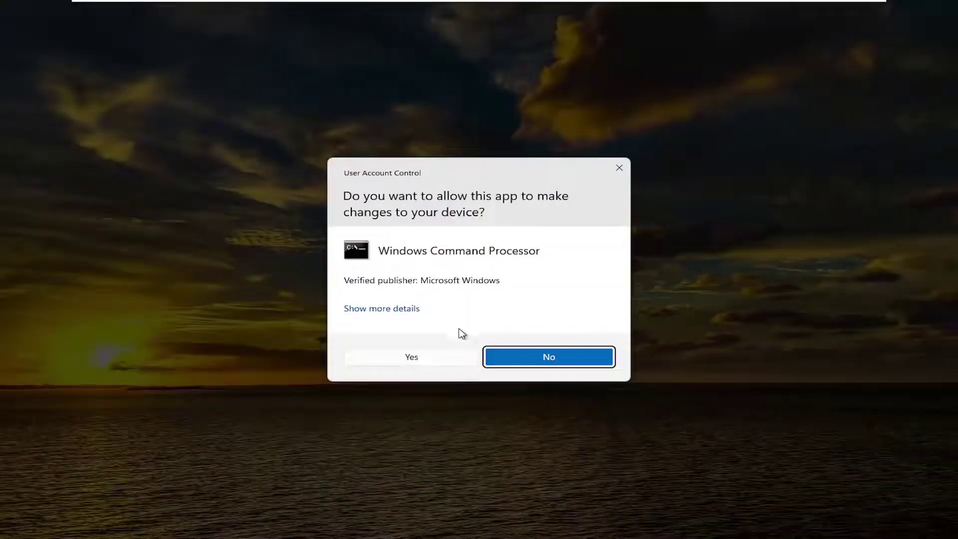
Approve the UAC prompt and run sfc /scannow in the elevated Command Prompt
{"action": "left_click", "coordinate": [411, 357]}
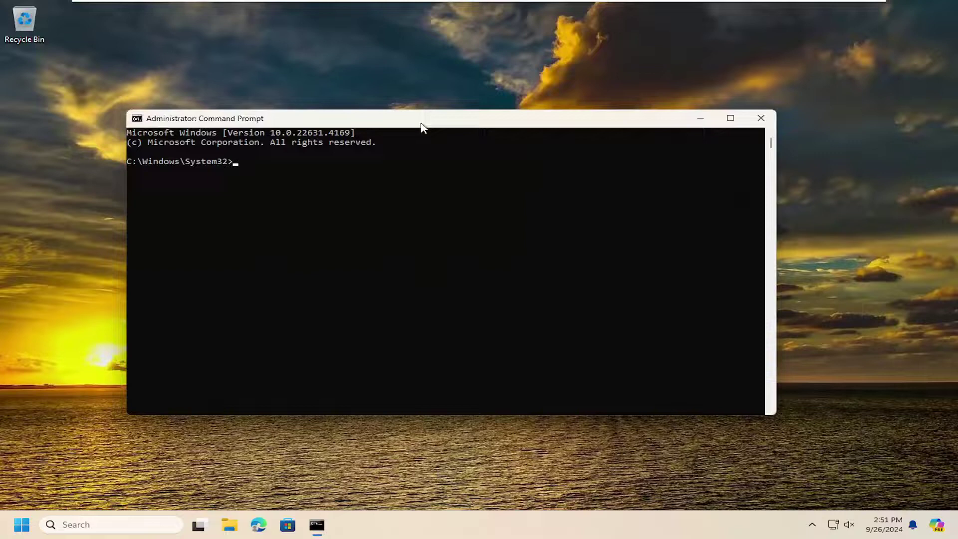
{"action": "left_click_drag", "start_coordinate": [422, 123], "coordinate": [450, 114]}
{"action": "type", "text": "s"}
{"action": "type", "text": "fc"}
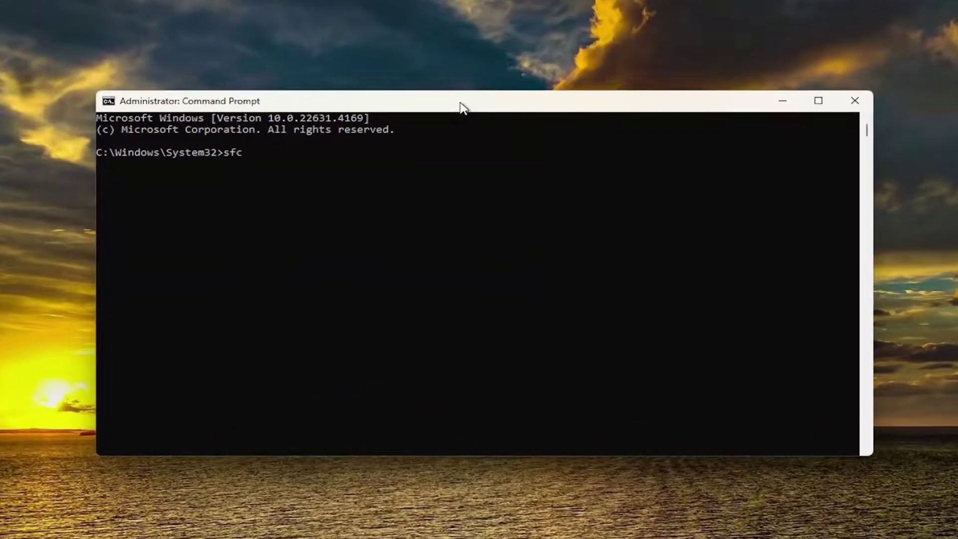
{"action": "type", "text": " /sc"}
{"action": "type", "text": "annow"}
{"action": "key", "text": "Return"}
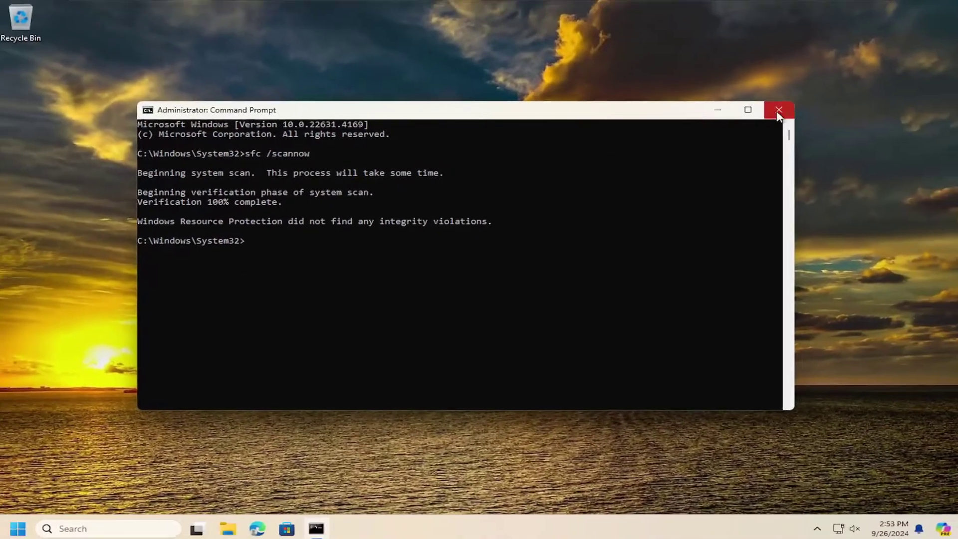
Close the elevated Command Prompt and bring up the Start button's power-user menu
{"action": "left_click", "coordinate": [775, 110]}
{"action": "right_click", "coordinate": [21, 524]}
{"action": "mouse_move", "coordinate": [65, 488]}
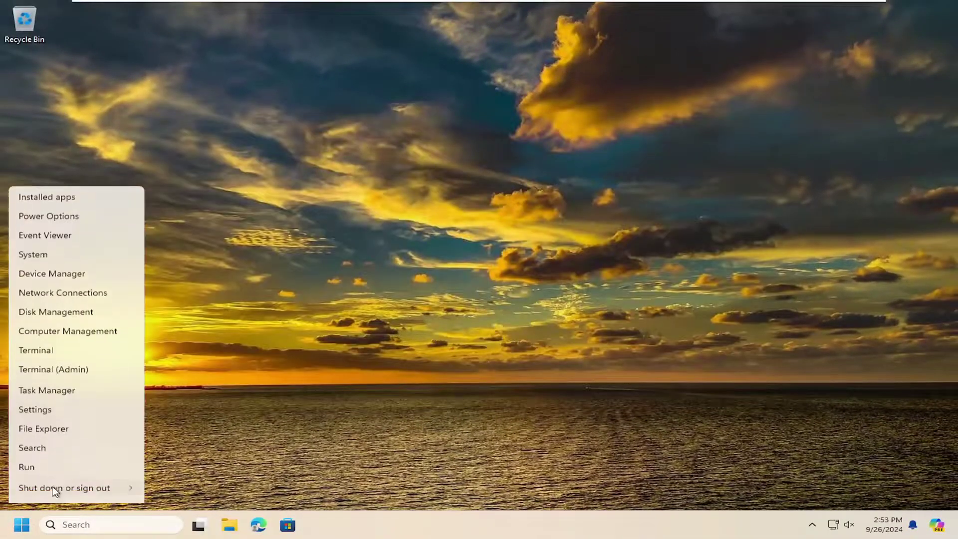